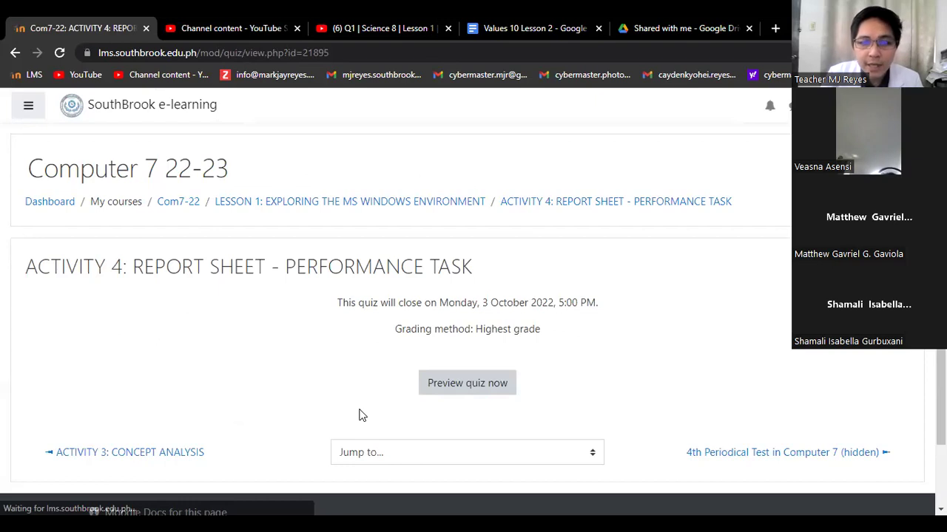
Step: Highlight each Direction rule: Arial font, size 12, 1-inch margins, 1.5 spacing, left alignment, upload notes
{"action": "scroll", "coordinate": [418, 421], "scroll_direction": "down", "scroll_amount": 3}
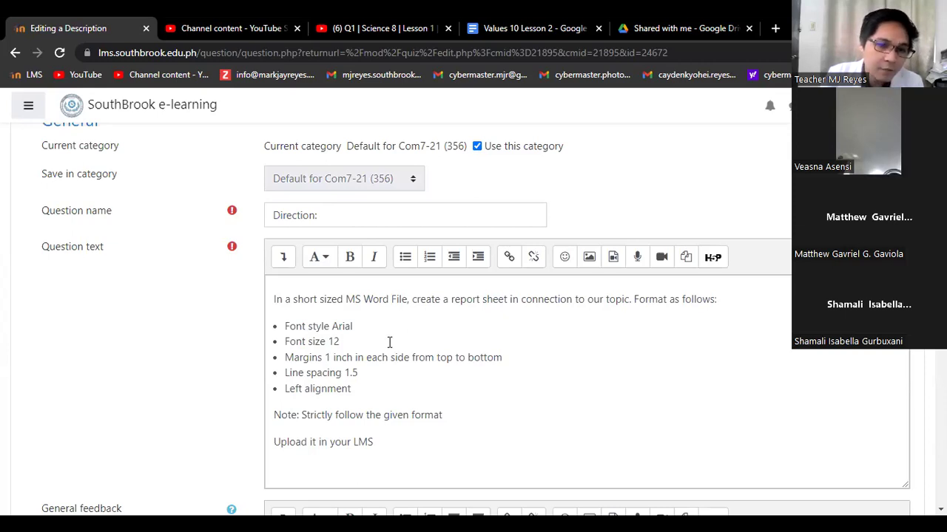
{"action": "left_click", "coordinate": [372, 331]}
{"action": "left_click_drag", "start_coordinate": [307, 333], "coordinate": [288, 331]}
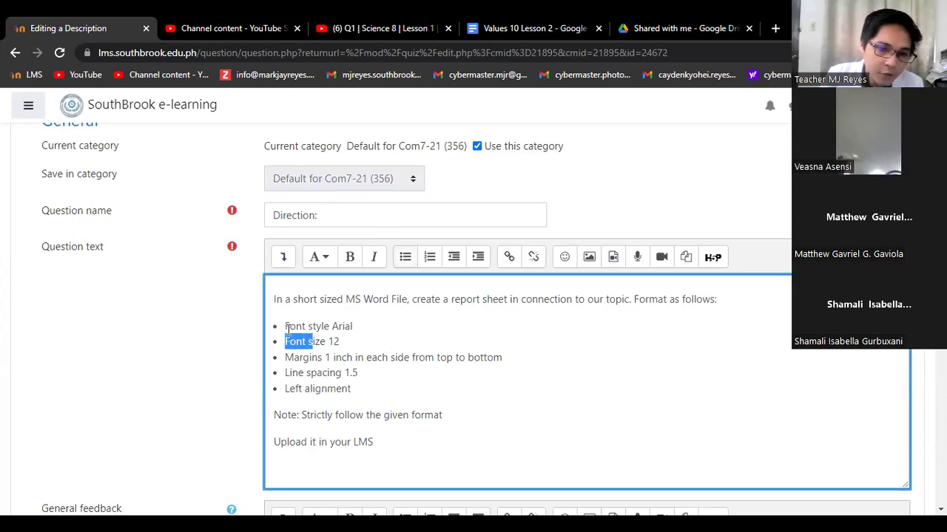
{"action": "triple_click", "coordinate": [288, 329]}
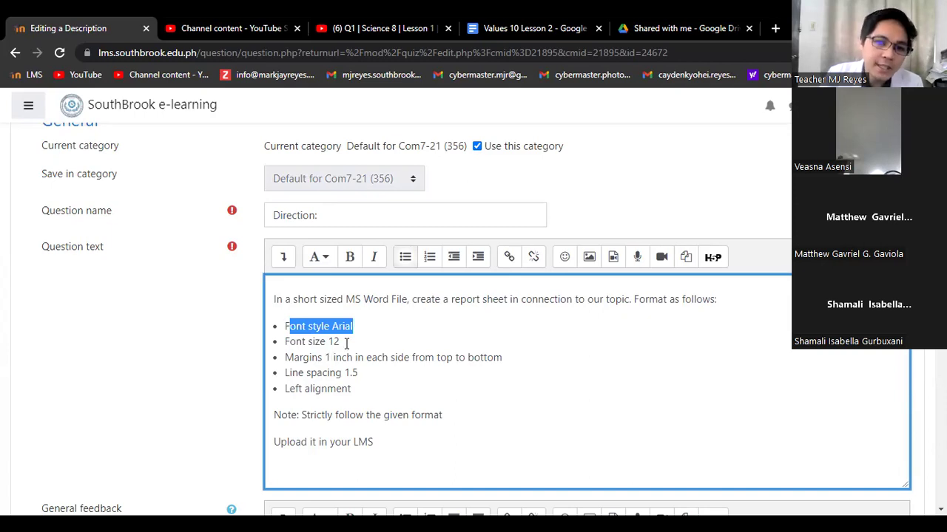
{"action": "left_click_drag", "start_coordinate": [346, 343], "coordinate": [279, 348]}
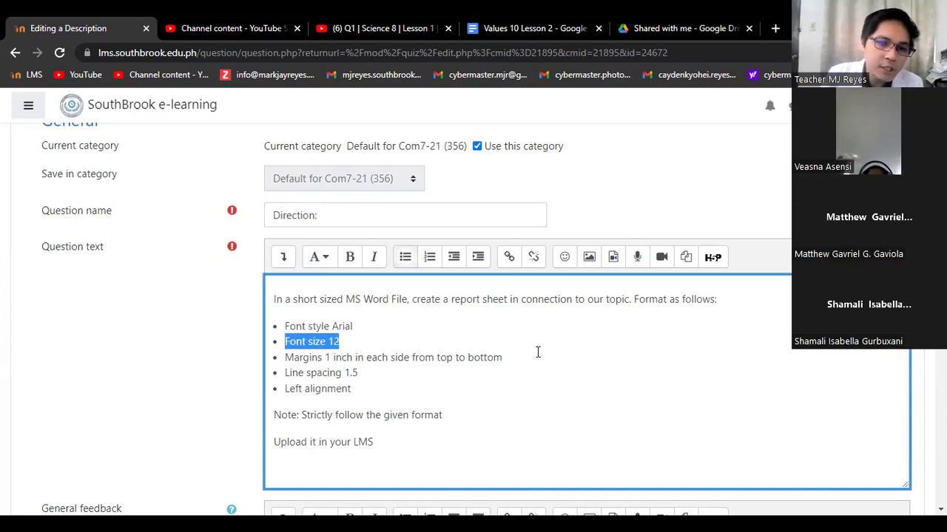
{"action": "left_click_drag", "start_coordinate": [503, 357], "coordinate": [286, 359]}
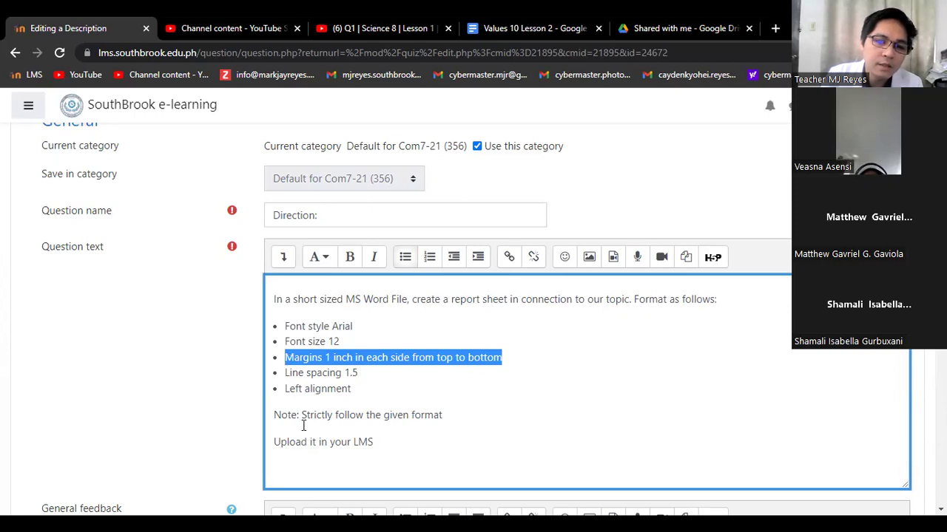
{"action": "left_click_drag", "start_coordinate": [358, 374], "coordinate": [286, 375]}
{"action": "left_click_drag", "start_coordinate": [365, 389], "coordinate": [284, 390]}
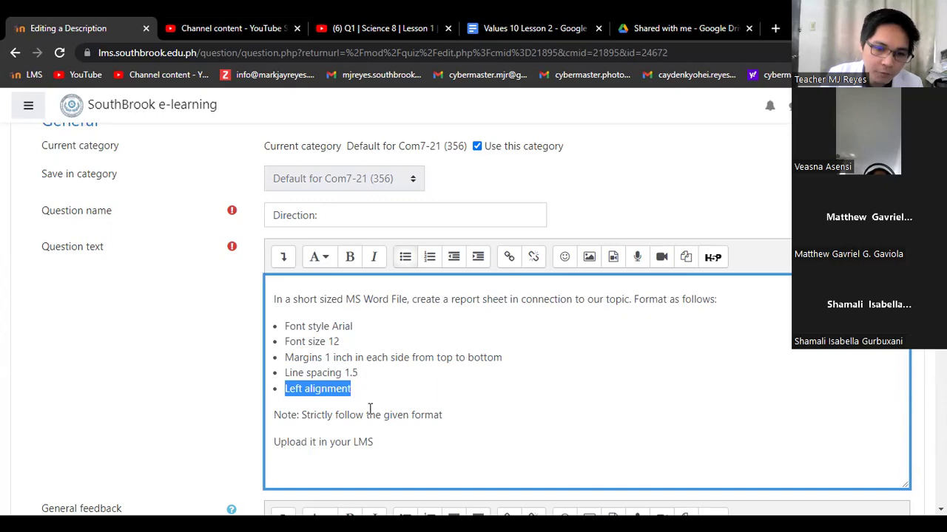
{"action": "left_click_drag", "start_coordinate": [273, 415], "coordinate": [302, 453]}
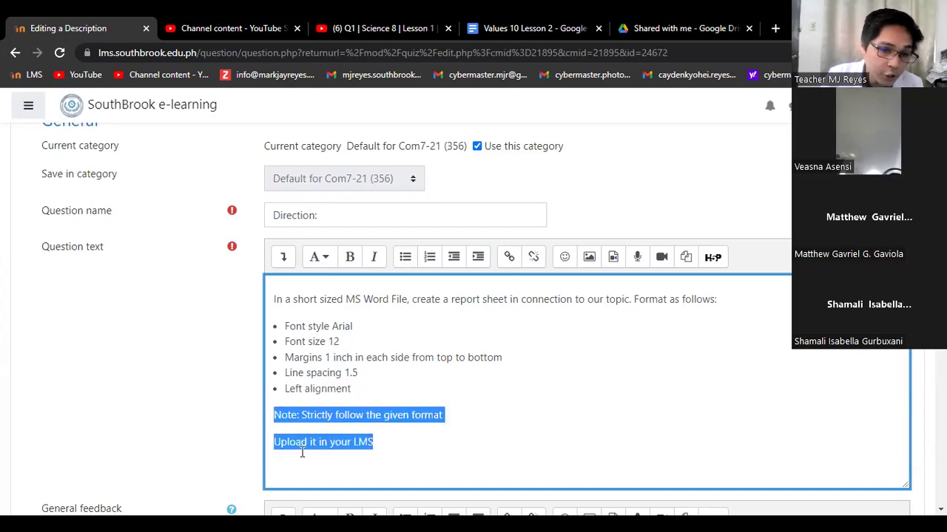
{"action": "left_click", "coordinate": [190, 378]}
{"action": "scroll", "coordinate": [190, 378], "scroll_direction": "up", "scroll_amount": 3}
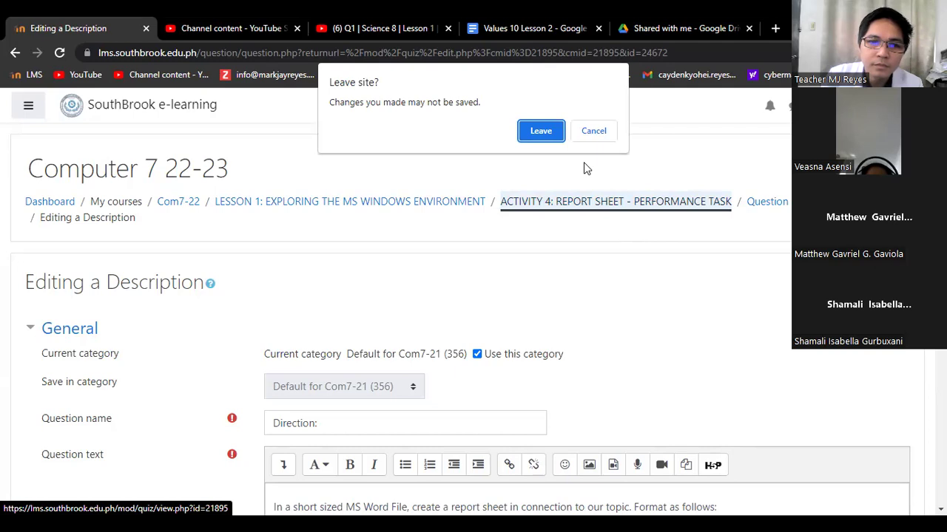
Step: Leave the Direction editor without saving and open the Report Sheet Format question, highlighting its name
{"action": "left_click", "coordinate": [541, 131]}
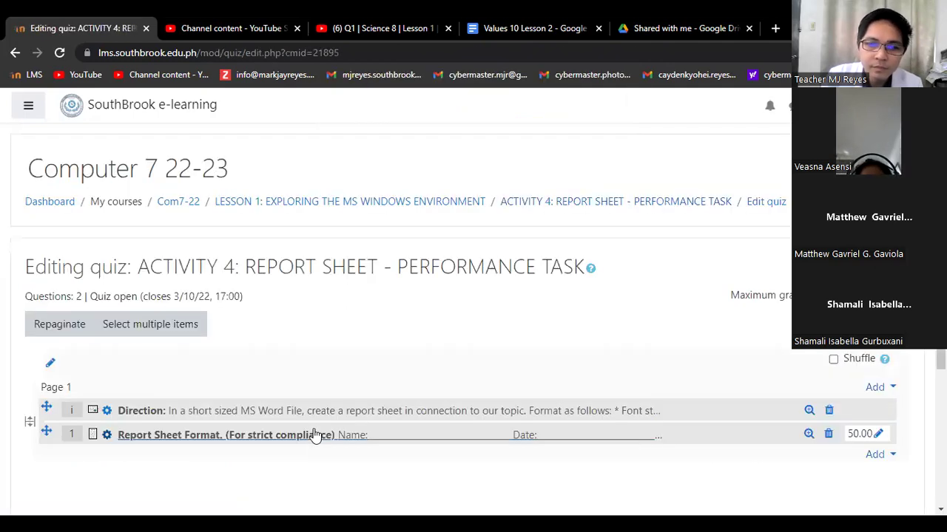
{"action": "left_click", "coordinate": [315, 436]}
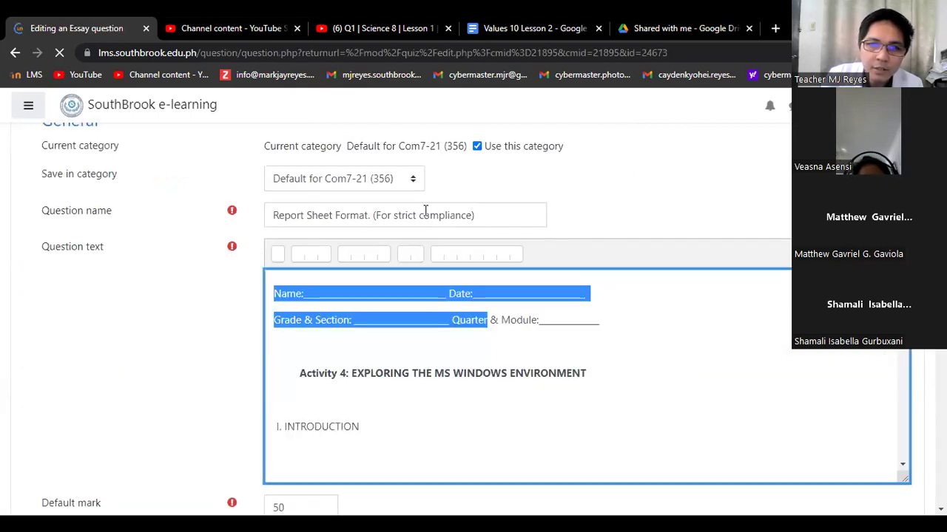
{"action": "left_click_drag", "start_coordinate": [477, 215], "coordinate": [284, 215]}
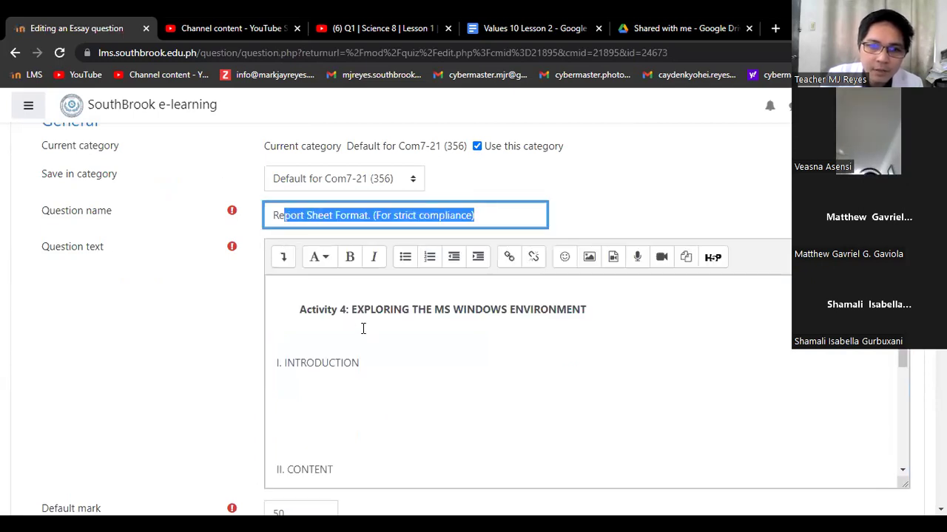
Step: Point out the template's Date, Grade & Section, and Quarter & Module blanks and INTRODUCTION section
{"action": "scroll", "coordinate": [321, 338], "scroll_direction": "up", "scroll_amount": 1}
{"action": "left_click_drag", "start_coordinate": [492, 296], "coordinate": [535, 284]}
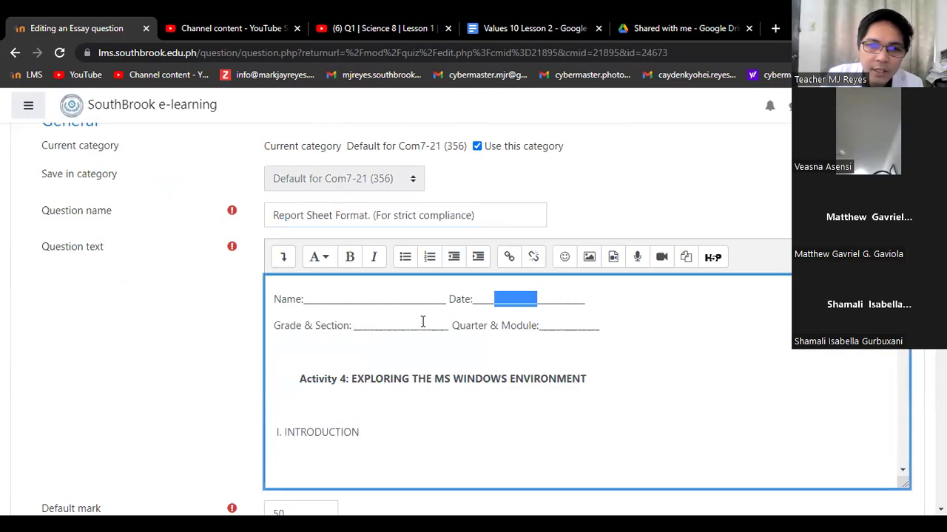
{"action": "left_click_drag", "start_coordinate": [422, 323], "coordinate": [362, 324]}
{"action": "left_click_drag", "start_coordinate": [586, 324], "coordinate": [547, 325]}
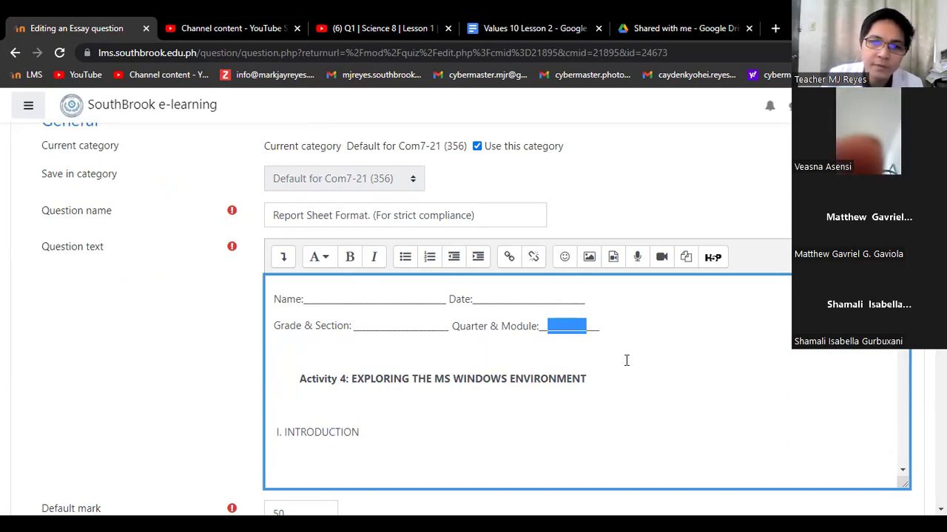
{"action": "scroll", "coordinate": [313, 340], "scroll_direction": "down", "scroll_amount": 1}
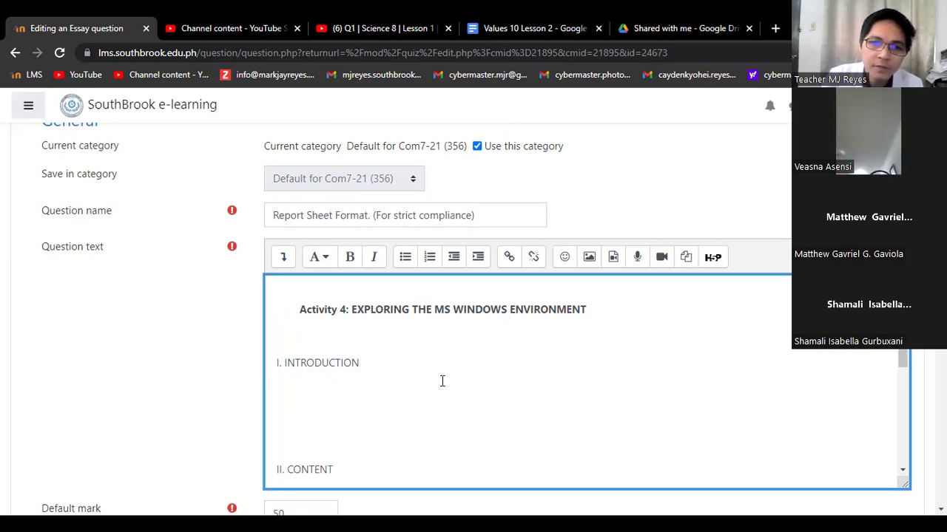
{"action": "left_click_drag", "start_coordinate": [385, 368], "coordinate": [214, 372]}
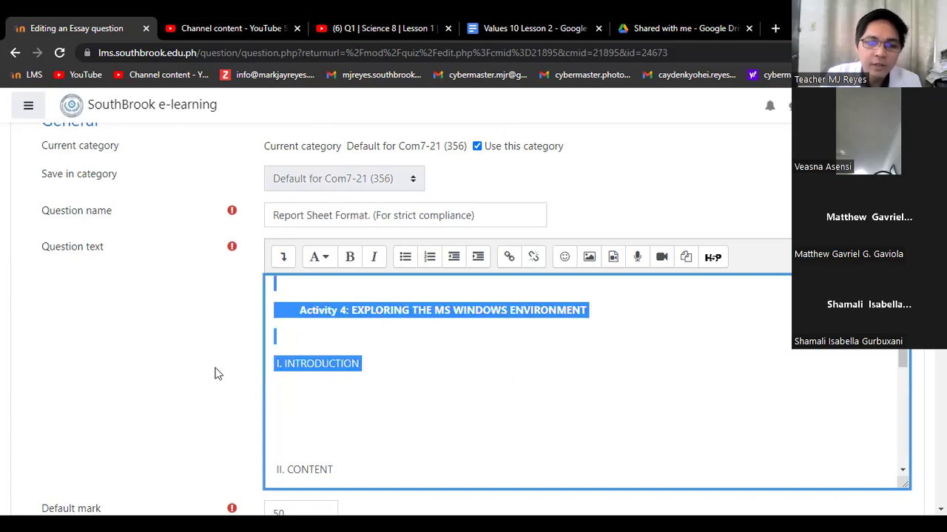
{"action": "left_click", "coordinate": [373, 316]}
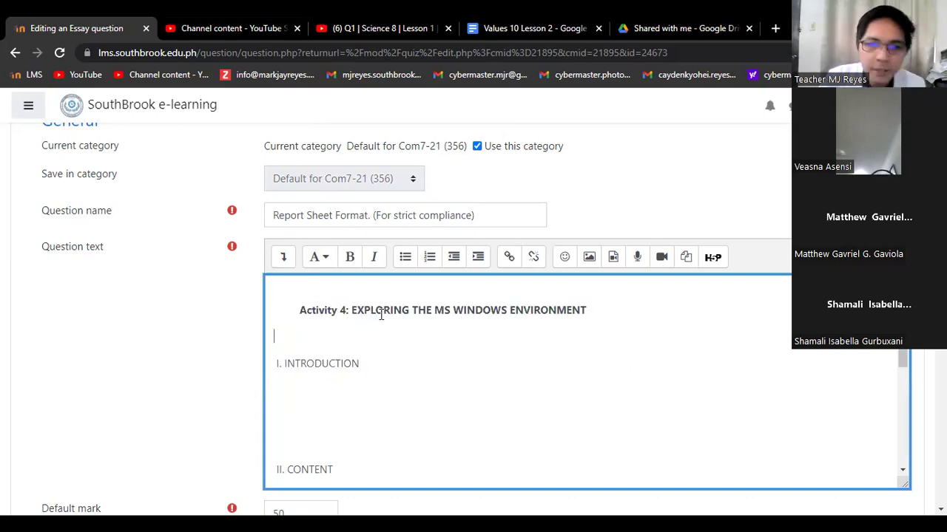
{"action": "left_click", "coordinate": [534, 310], "text": "shift"}
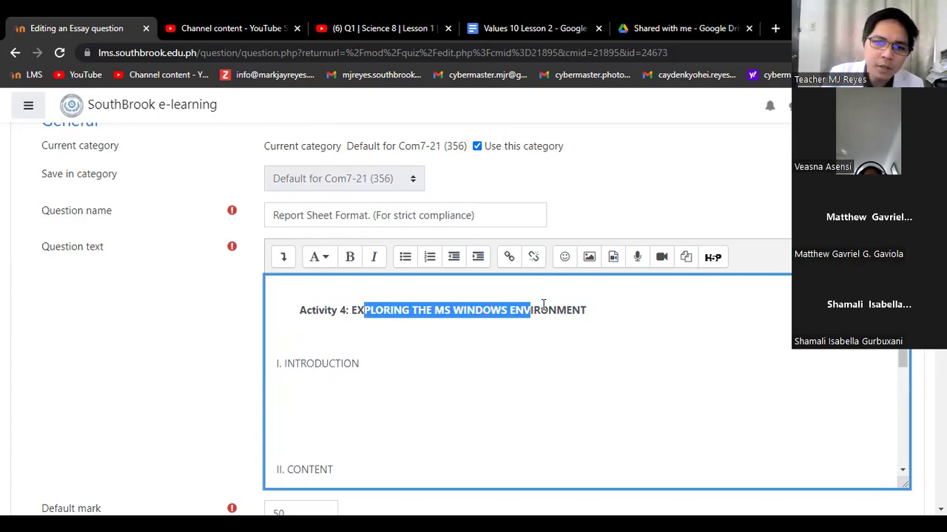
{"action": "key", "text": "shift+Right"}
{"action": "key", "text": "shift+Right"}
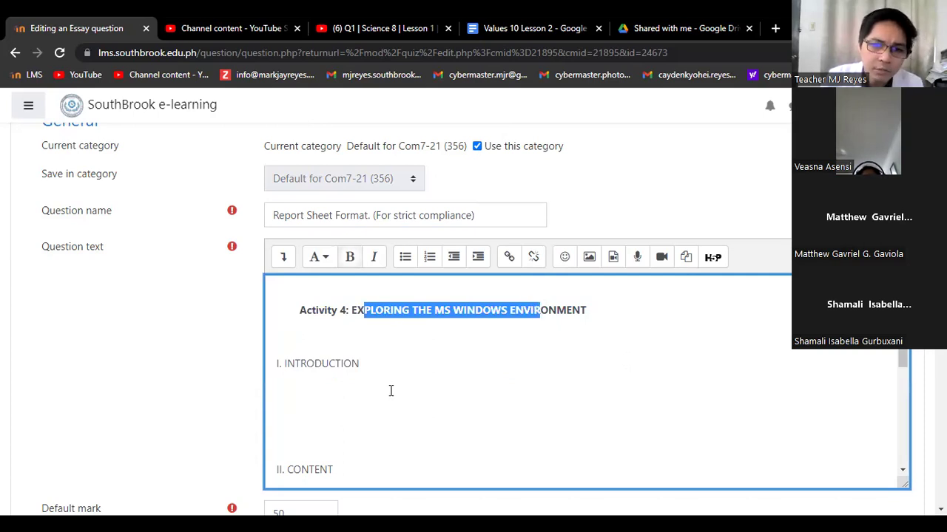
{"action": "scroll", "coordinate": [310, 422], "scroll_direction": "down", "scroll_amount": 1}
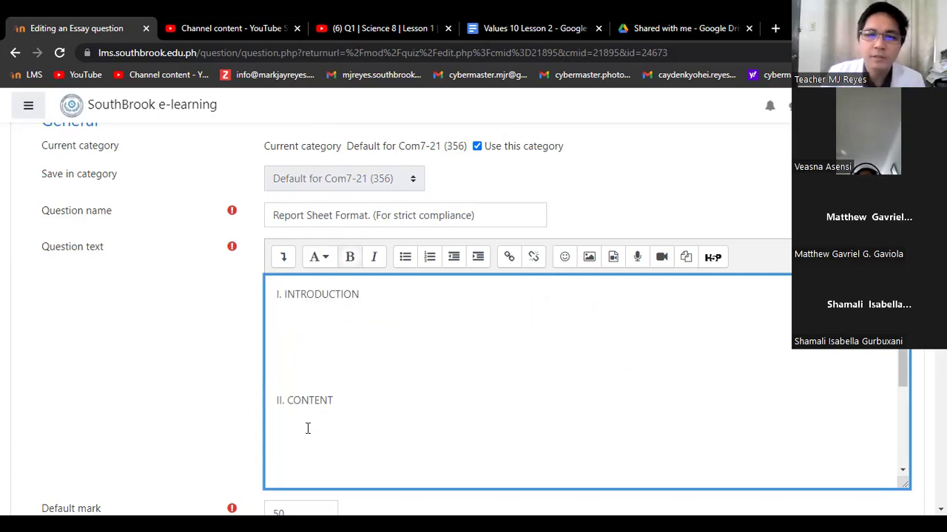
{"action": "scroll", "coordinate": [307, 428], "scroll_direction": "down", "scroll_amount": 1}
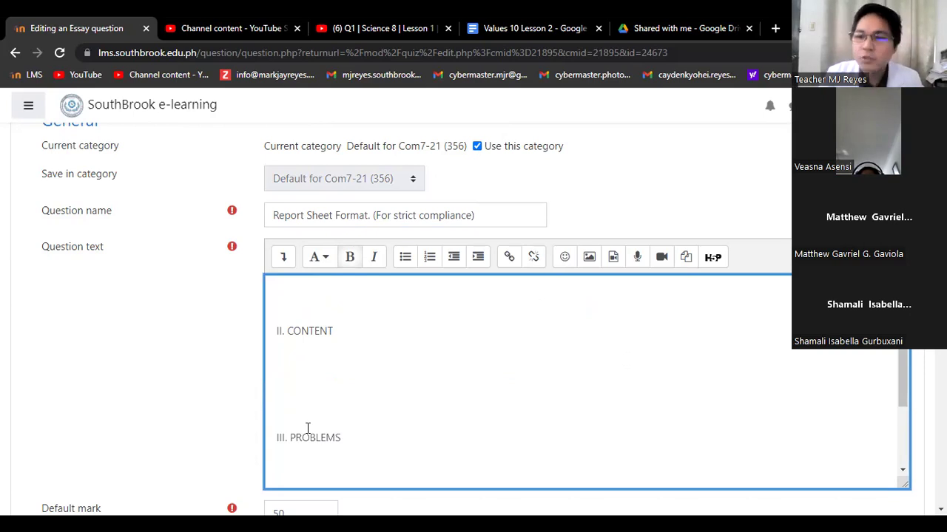
{"action": "scroll", "coordinate": [376, 334], "scroll_direction": "up", "scroll_amount": 1}
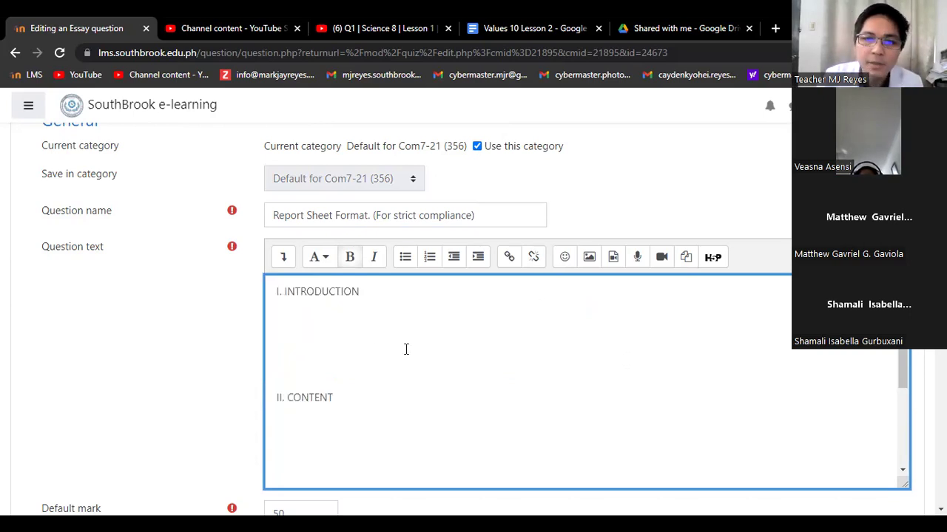
{"action": "scroll", "coordinate": [392, 352], "scroll_direction": "up", "scroll_amount": 1}
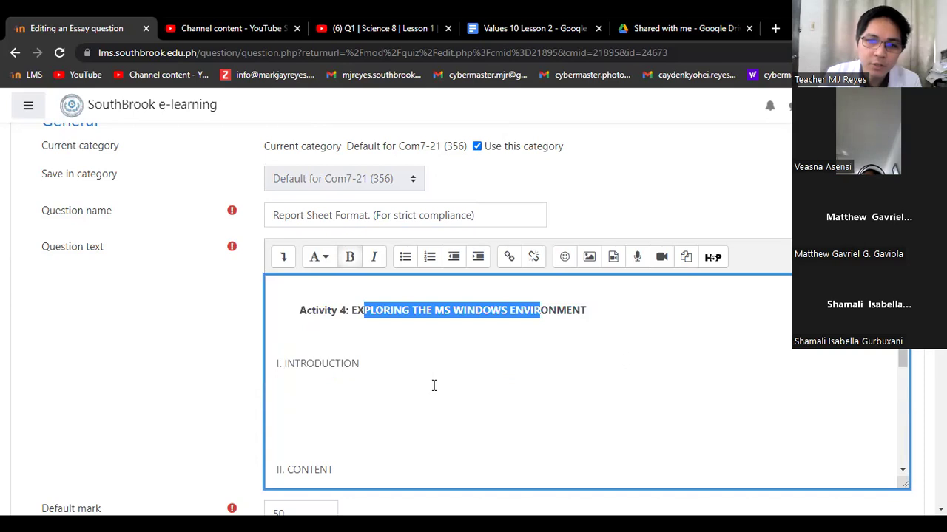
{"action": "scroll", "coordinate": [436, 388], "scroll_direction": "down", "scroll_amount": 1}
{"action": "scroll", "coordinate": [436, 396], "scroll_direction": "down", "scroll_amount": 2}
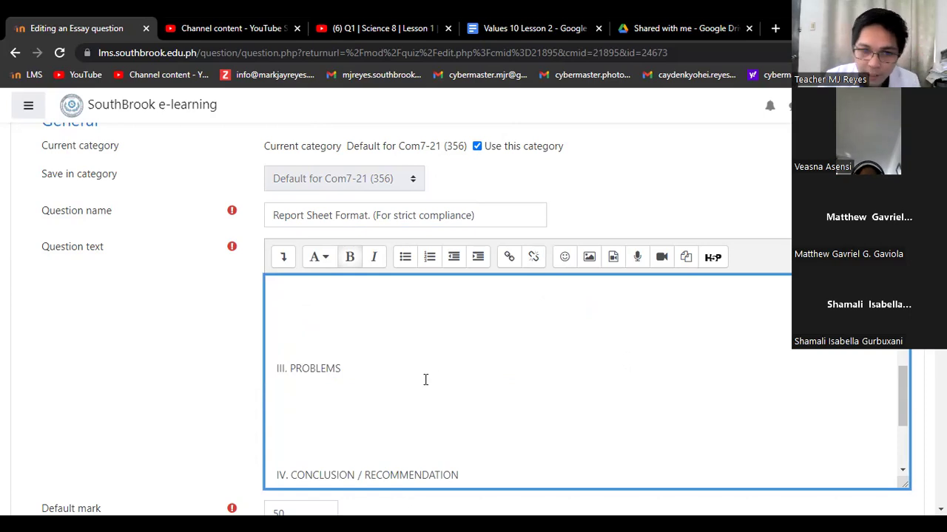
{"action": "scroll", "coordinate": [430, 382], "scroll_direction": "up", "scroll_amount": 3}
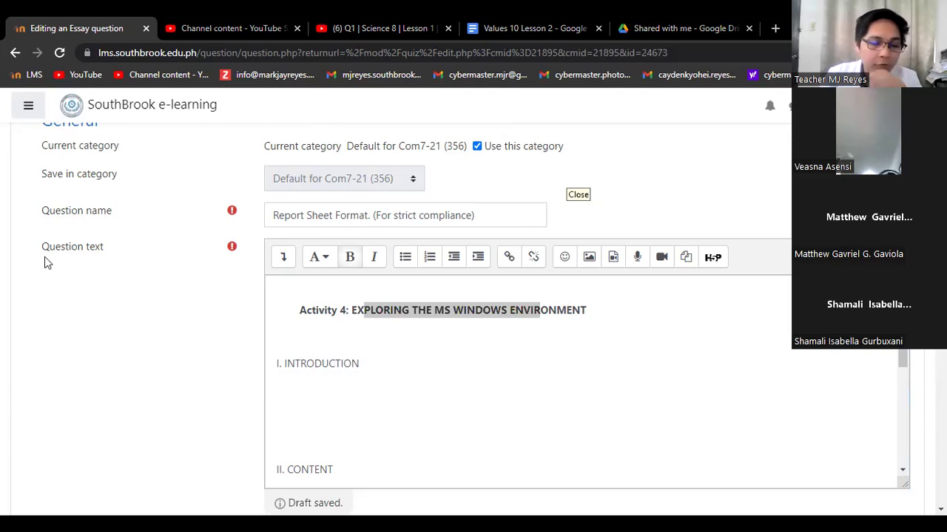
{"action": "scroll", "coordinate": [194, 395], "scroll_direction": "down", "scroll_amount": 1}
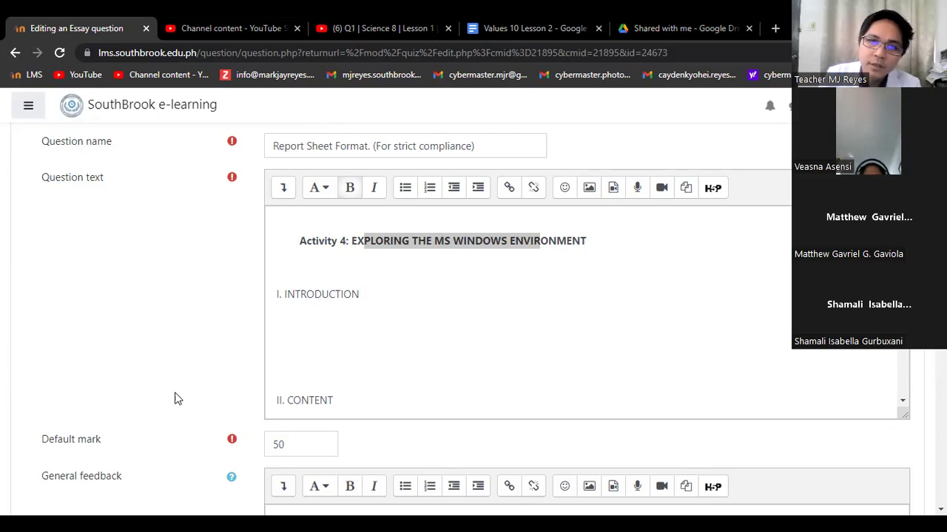
{"action": "scroll", "coordinate": [178, 395], "scroll_direction": "down", "scroll_amount": 3}
{"action": "scroll", "coordinate": [425, 179], "scroll_direction": "up", "scroll_amount": 1}
{"action": "scroll", "coordinate": [407, 239], "scroll_direction": "up", "scroll_amount": 1}
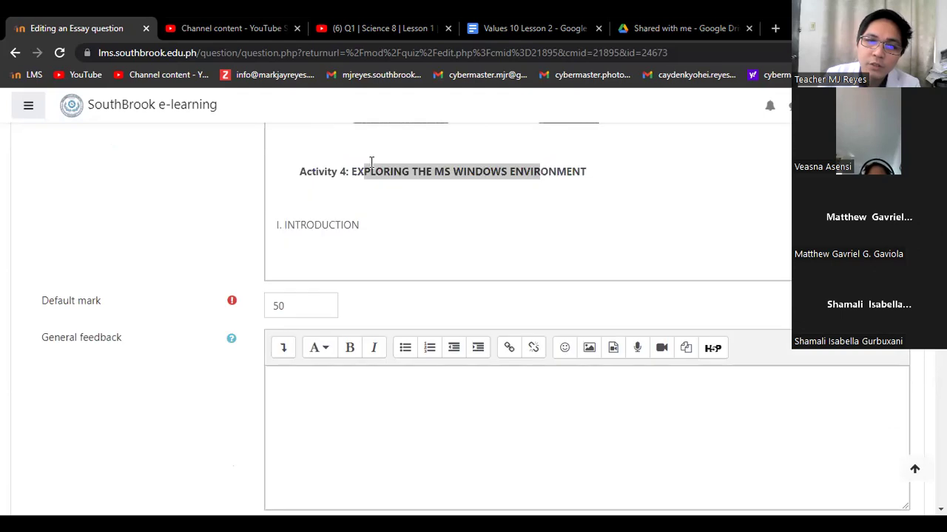
{"action": "scroll", "coordinate": [372, 163], "scroll_direction": "down", "scroll_amount": 1}
{"action": "left_click_drag", "start_coordinate": [306, 156], "coordinate": [351, 225]}
{"action": "scroll", "coordinate": [351, 197], "scroll_direction": "down", "scroll_amount": 1}
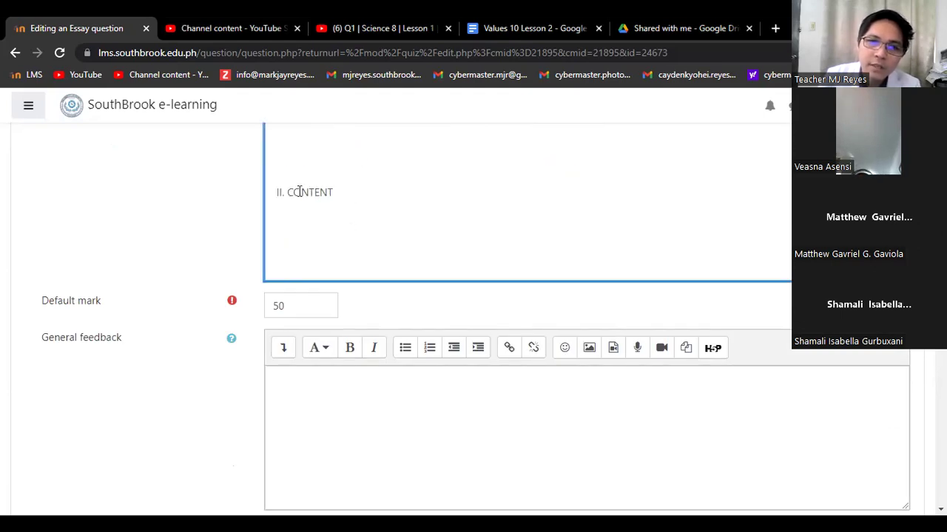
{"action": "left_click_drag", "start_coordinate": [300, 193], "coordinate": [353, 214]}
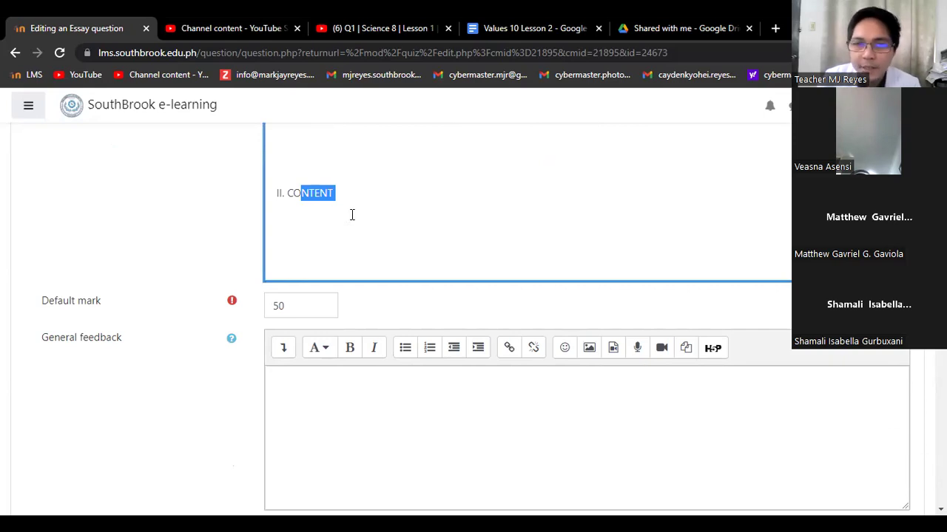
{"action": "scroll", "coordinate": [352, 207], "scroll_direction": "down", "scroll_amount": 2}
{"action": "left_click", "coordinate": [352, 162]}
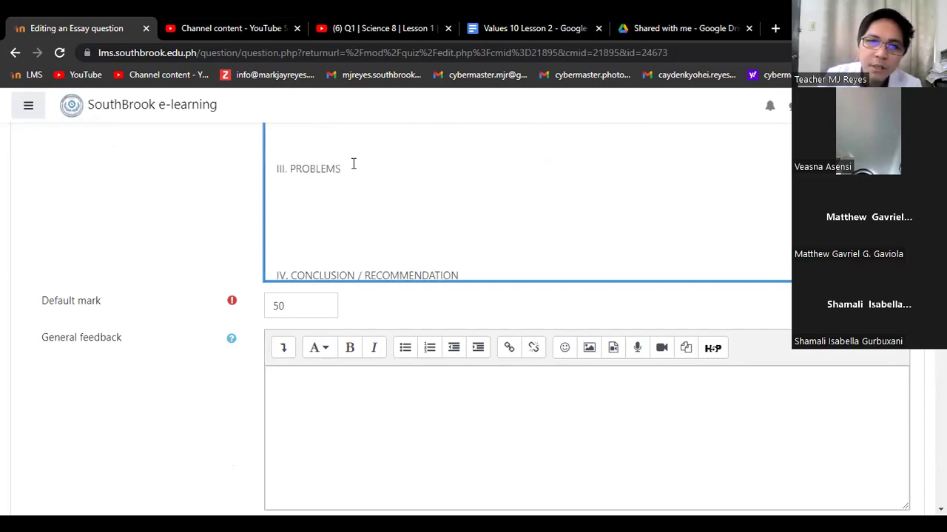
{"action": "left_click", "coordinate": [300, 163], "text": "shift"}
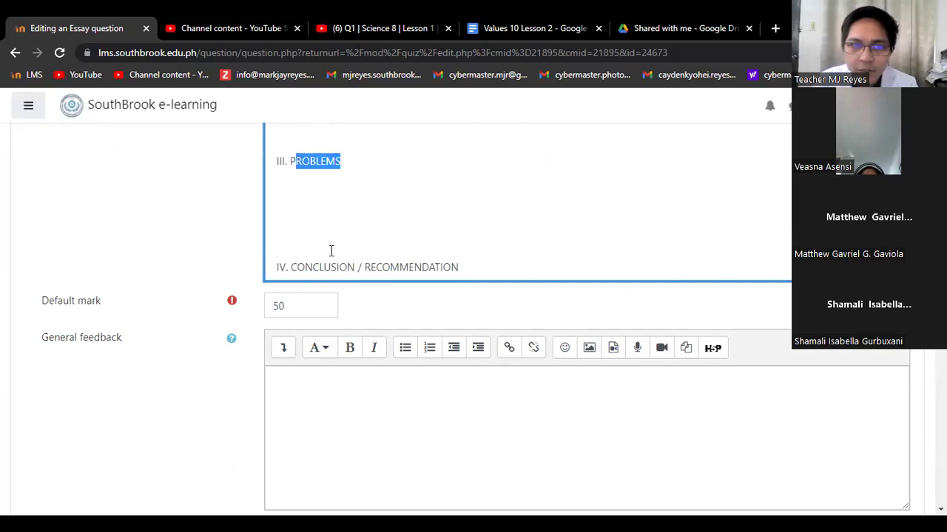
{"action": "scroll", "coordinate": [361, 191], "scroll_direction": "down", "scroll_amount": 1}
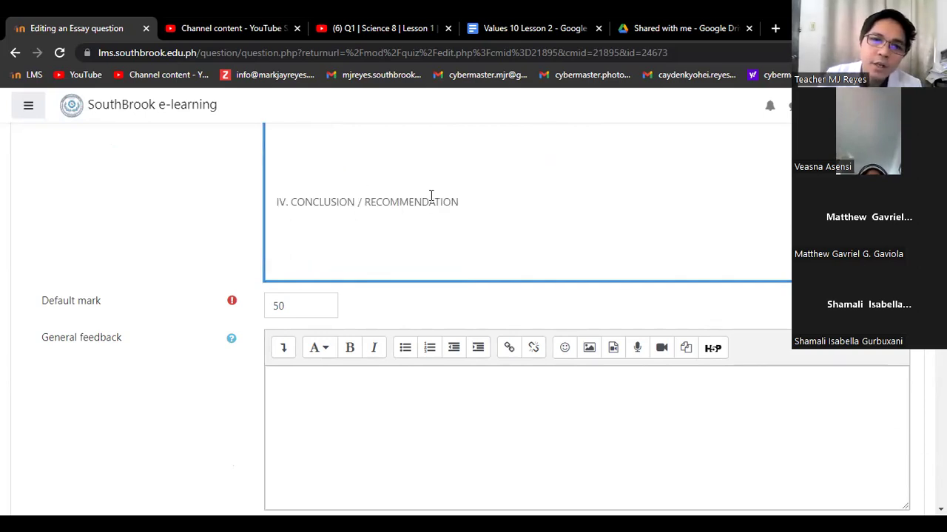
{"action": "left_click_drag", "start_coordinate": [460, 200], "coordinate": [344, 309]}
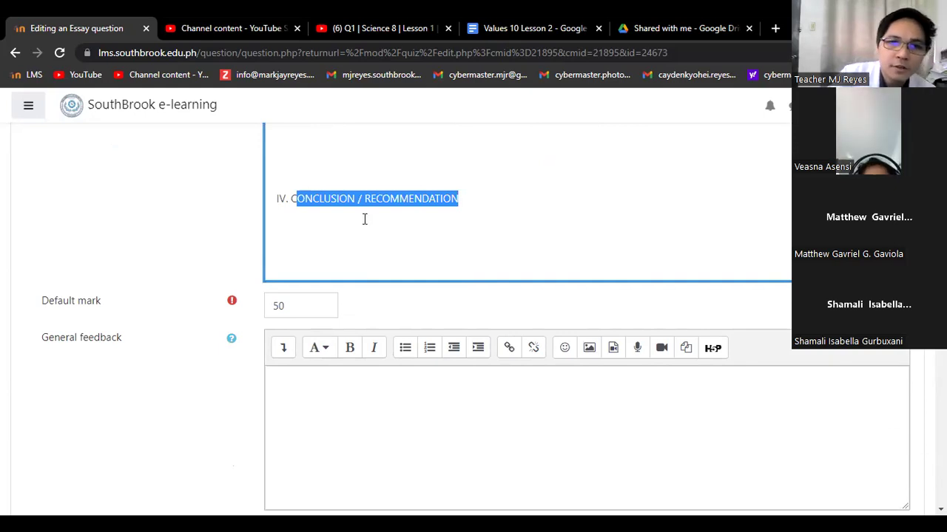
{"action": "scroll", "coordinate": [363, 217], "scroll_direction": "up", "scroll_amount": 1}
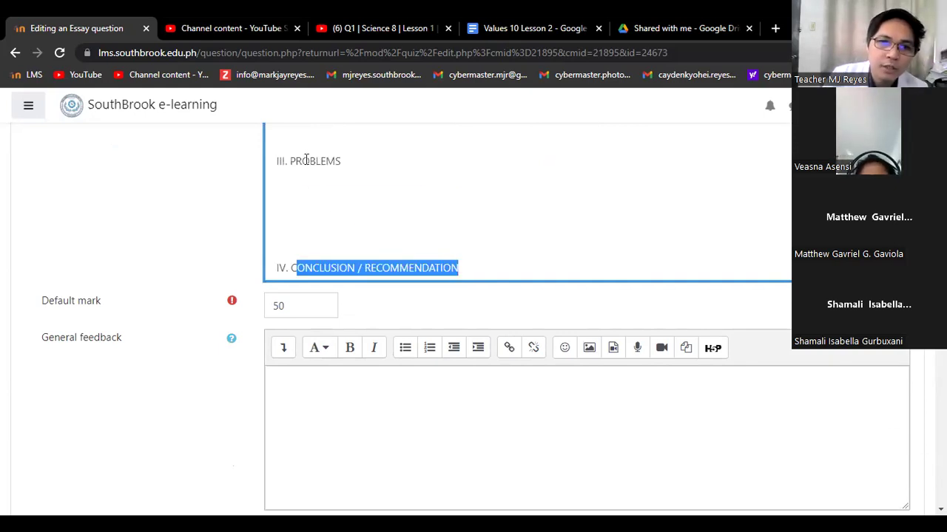
{"action": "left_click_drag", "start_coordinate": [341, 161], "coordinate": [302, 161]}
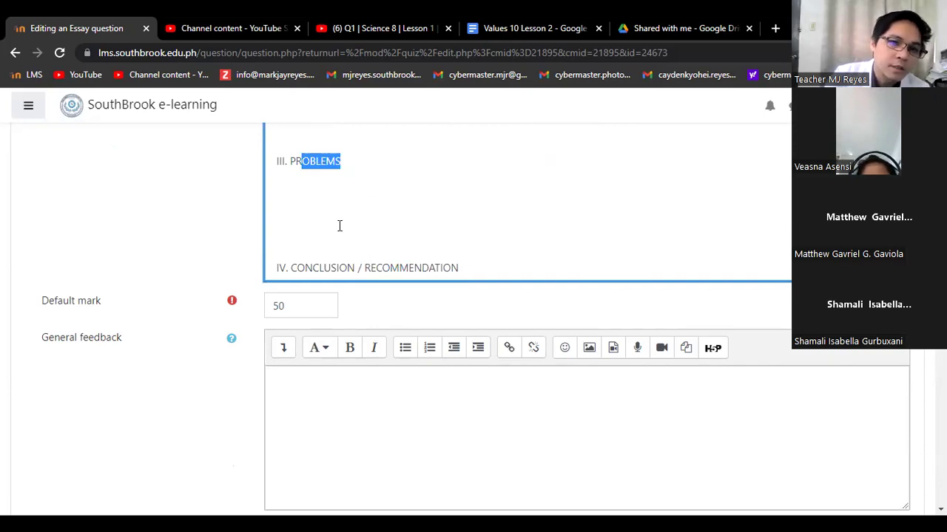
{"action": "scroll", "coordinate": [338, 222], "scroll_direction": "up", "scroll_amount": 1}
{"action": "scroll", "coordinate": [330, 186], "scroll_direction": "up", "scroll_amount": 1}
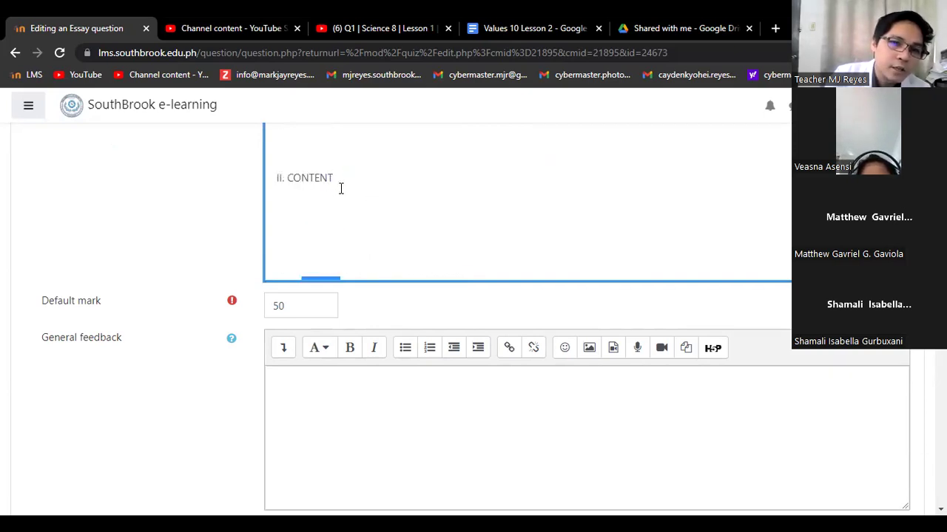
{"action": "scroll", "coordinate": [341, 188], "scroll_direction": "up", "scroll_amount": 1}
{"action": "scroll", "coordinate": [343, 208], "scroll_direction": "down", "scroll_amount": 1}
{"action": "scroll", "coordinate": [343, 208], "scroll_direction": "down", "scroll_amount": 2}
{"action": "scroll", "coordinate": [185, 289], "scroll_direction": "down", "scroll_amount": 1}
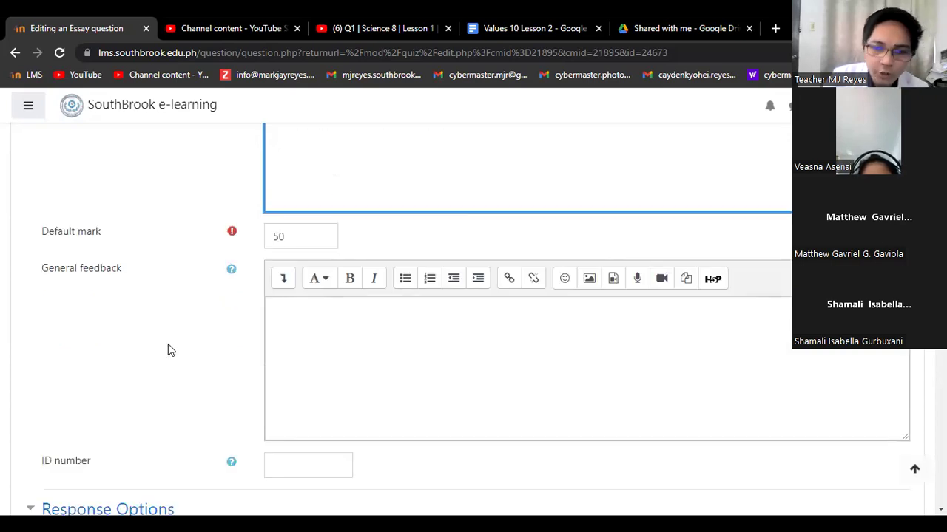
{"action": "scroll", "coordinate": [179, 300], "scroll_direction": "down", "scroll_amount": 1}
{"action": "scroll", "coordinate": [180, 300], "scroll_direction": "up", "scroll_amount": 1}
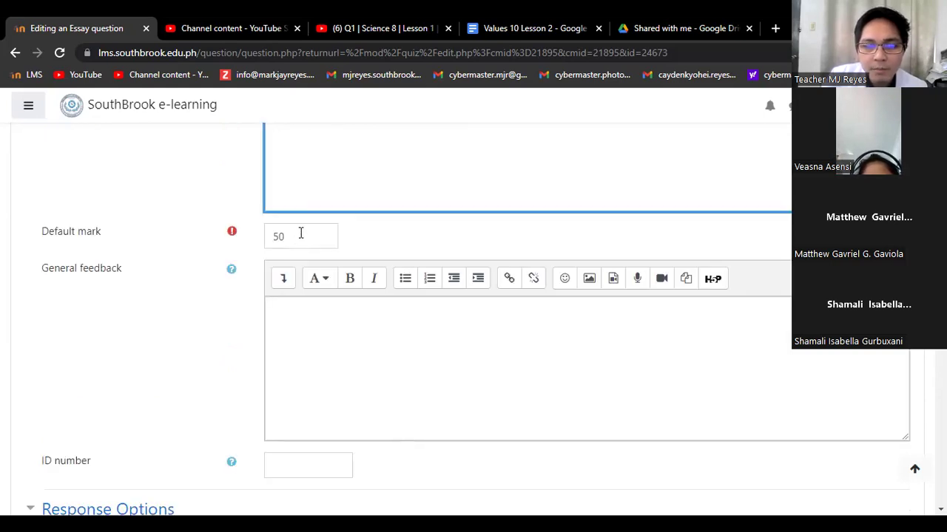
Step: Review Response Options and Grader Information down to the bottom, then save the Report Sheet essay question
{"action": "scroll", "coordinate": [208, 299], "scroll_direction": "down", "scroll_amount": 2}
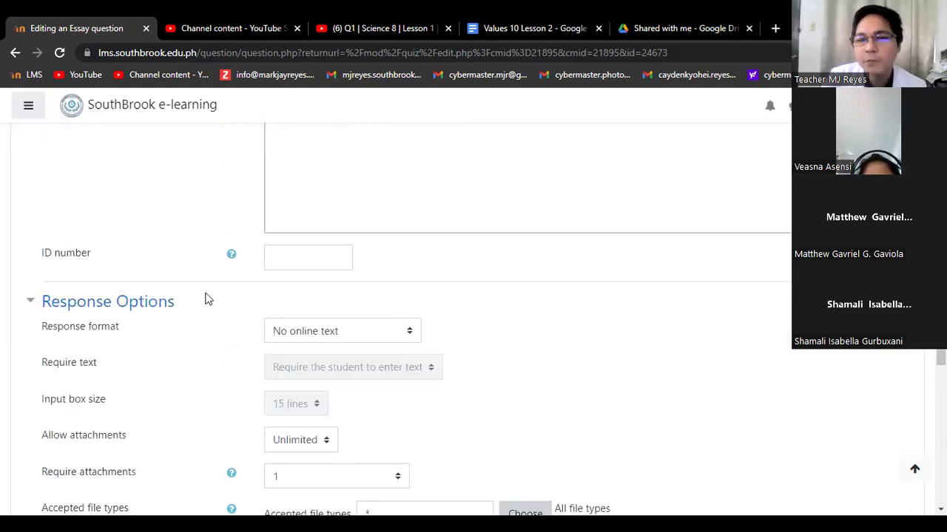
{"action": "scroll", "coordinate": [208, 288], "scroll_direction": "down", "scroll_amount": 1}
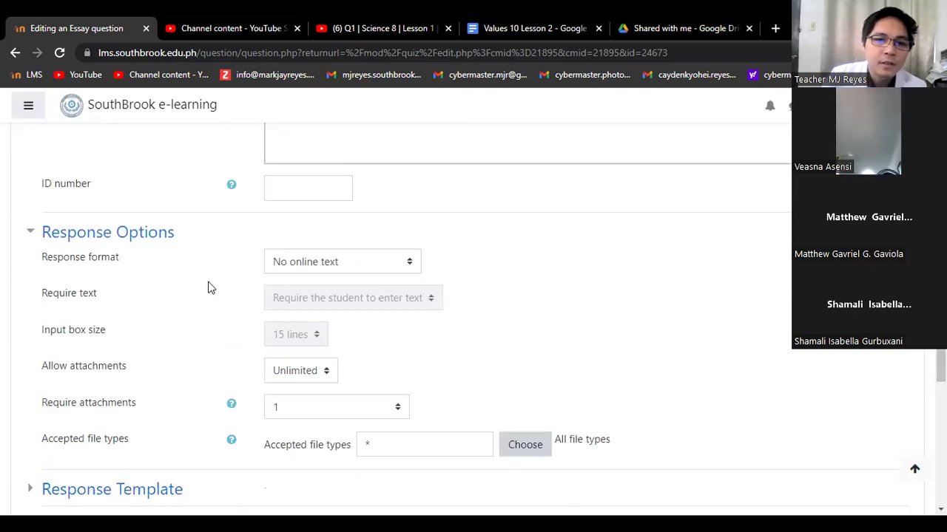
{"action": "scroll", "coordinate": [207, 296], "scroll_direction": "down", "scroll_amount": 1}
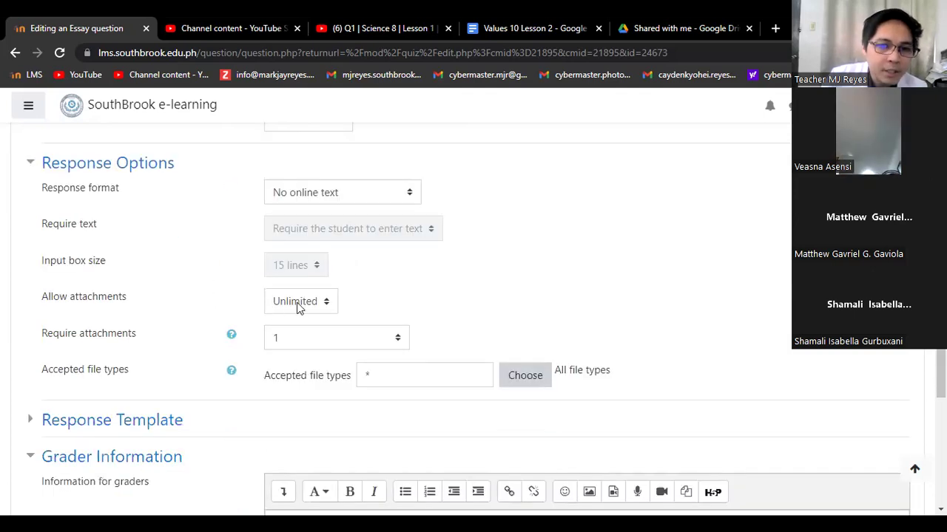
{"action": "scroll", "coordinate": [300, 304], "scroll_direction": "down", "scroll_amount": 2}
{"action": "scroll", "coordinate": [302, 289], "scroll_direction": "down", "scroll_amount": 1}
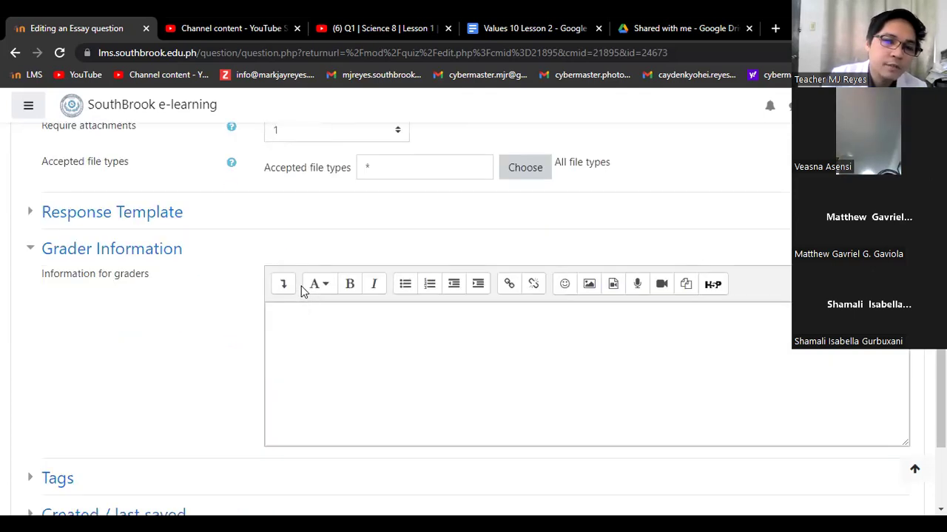
{"action": "scroll", "coordinate": [303, 289], "scroll_direction": "down", "scroll_amount": 3}
{"action": "left_click", "coordinate": [299, 355]}
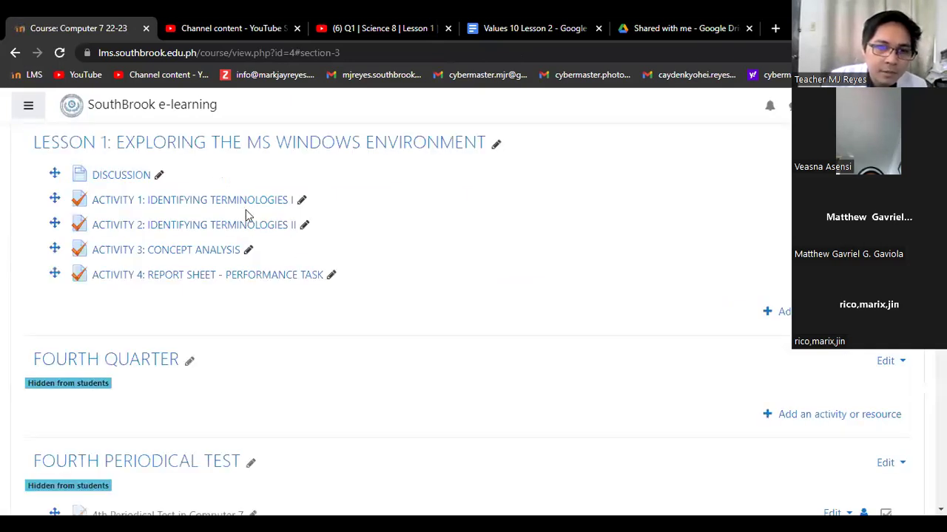
Step: Go to the DISCUSSION link under Lesson 2: General Program Options and view its page
{"action": "scroll", "coordinate": [250, 209], "scroll_direction": "up", "scroll_amount": 3}
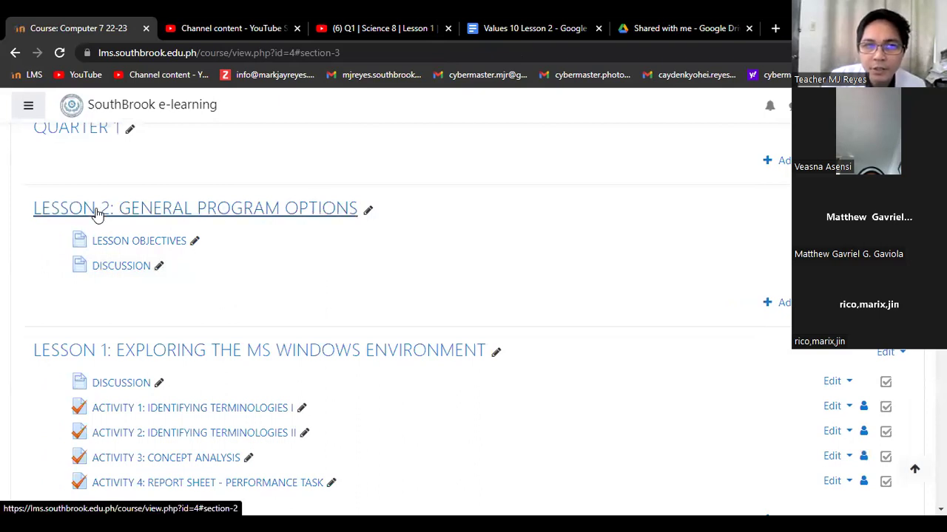
{"action": "left_click", "coordinate": [121, 268]}
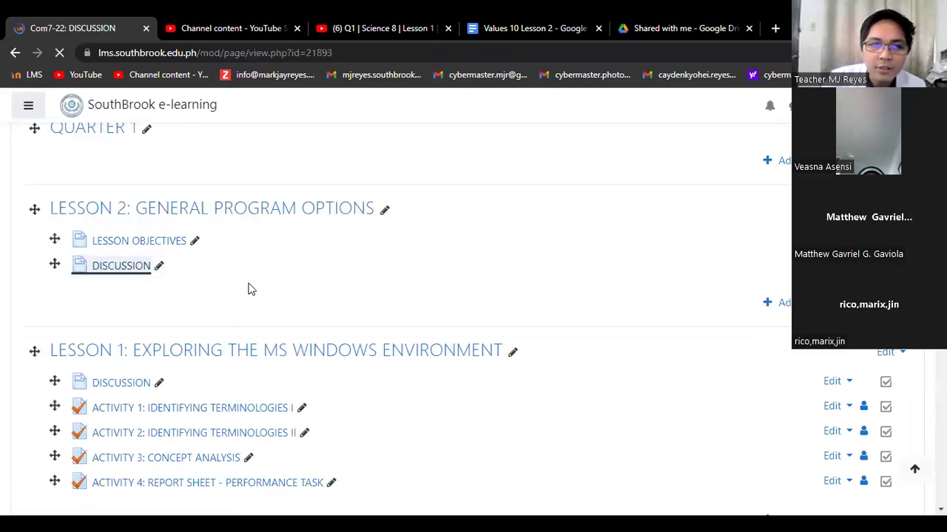
{"action": "scroll", "coordinate": [200, 302], "scroll_direction": "down", "scroll_amount": 2}
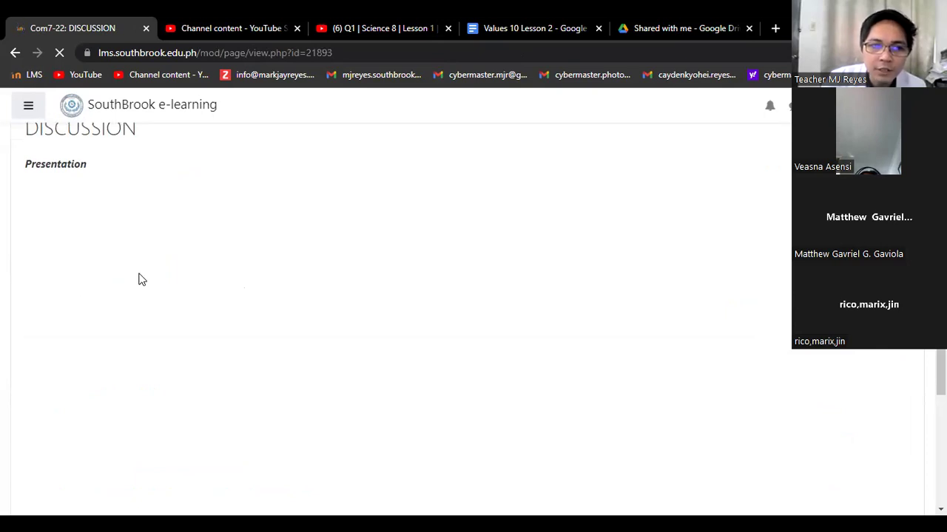